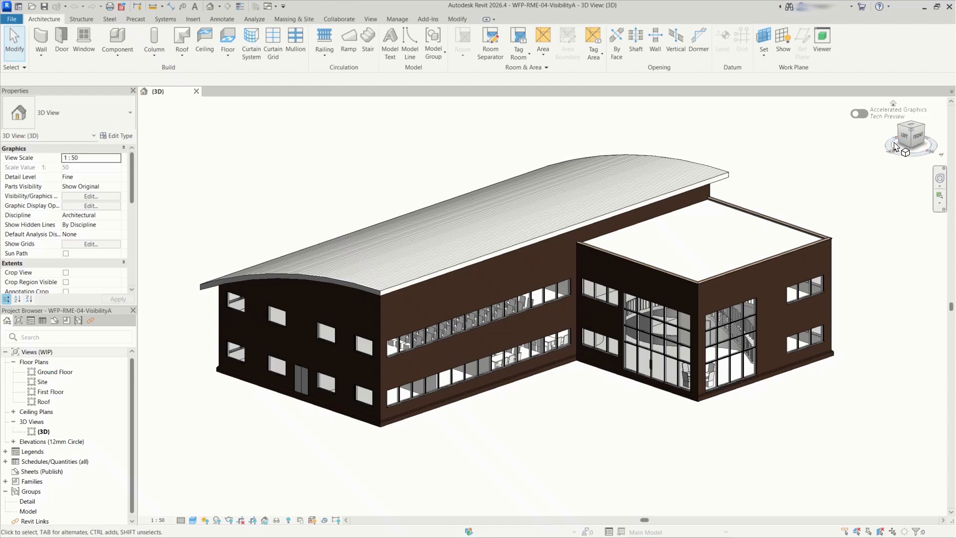
Inspect the building model from several sides in the 3D view.
{"action": "left_click_drag", "start_coordinate": [899, 146], "coordinate": [208, 215]}
{"action": "mouse_move", "coordinate": [207, 215]}
{"action": "middle_mouse_down", "text": "shift"}
{"action": "mouse_move", "coordinate": [205, 207]}
{"action": "mouse_move", "coordinate": [203, 250]}
{"action": "mouse_move", "coordinate": [189, 260]}
{"action": "middle_mouse_up", "text": "shift"}
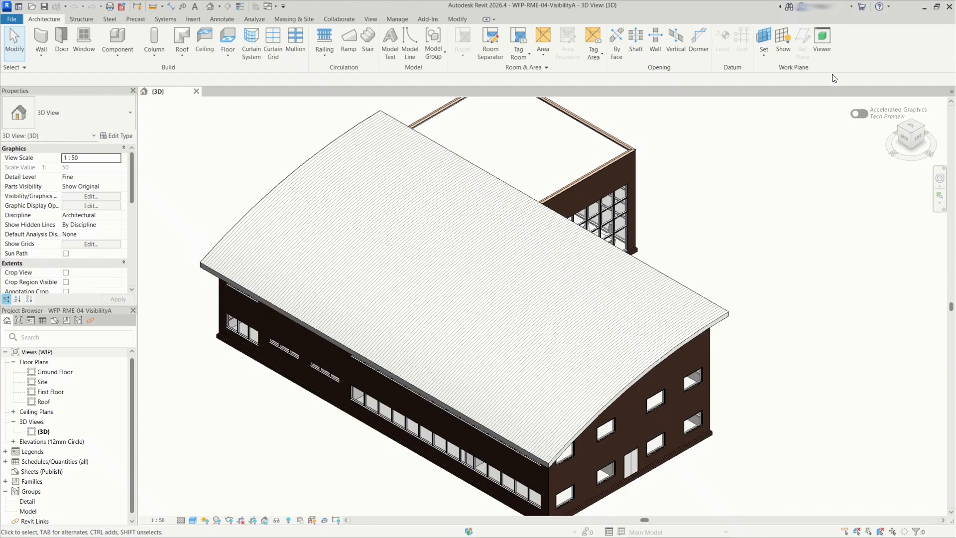
{"action": "mouse_move", "coordinate": [900, 145]}
{"action": "left_mouse_down"}
{"action": "mouse_move", "coordinate": [805, 145]}
{"action": "mouse_move", "coordinate": [765, 121]}
{"action": "mouse_move", "coordinate": [722, 124]}
{"action": "mouse_move", "coordinate": [760, 103]}
{"action": "mouse_move", "coordinate": [809, 498]}
{"action": "left_mouse_up"}
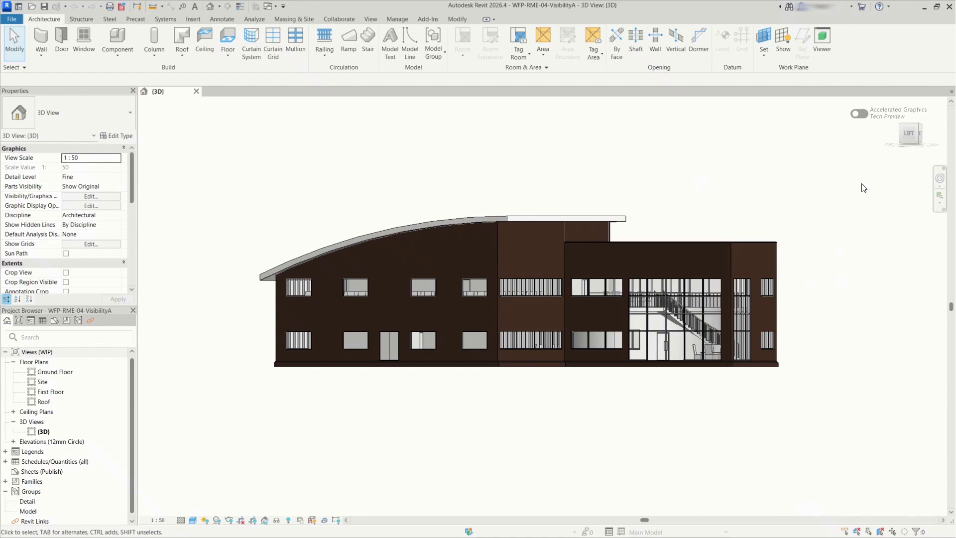
{"action": "left_click", "coordinate": [907, 138]}
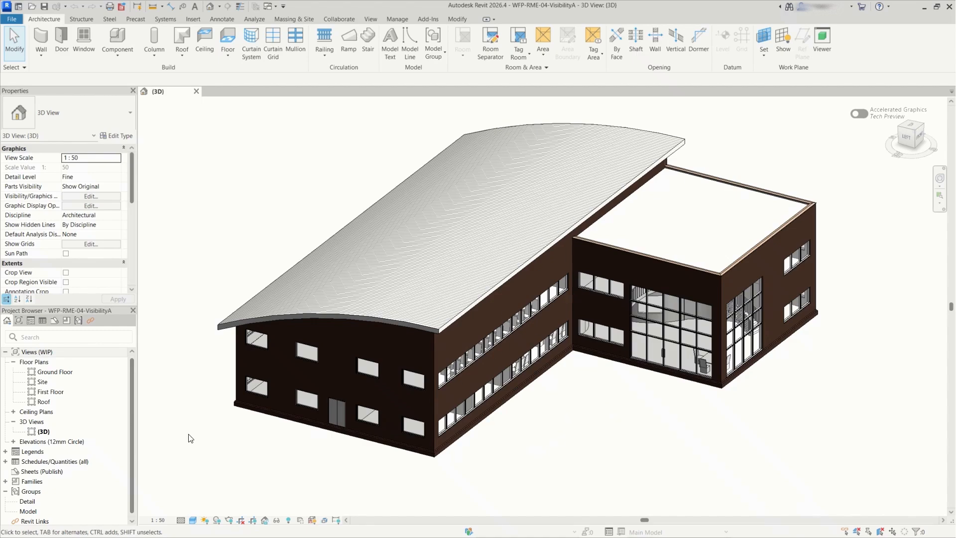
Open the Ground Floor plan and hide the Furniture model category in that view.
{"action": "double_click", "coordinate": [48, 372]}
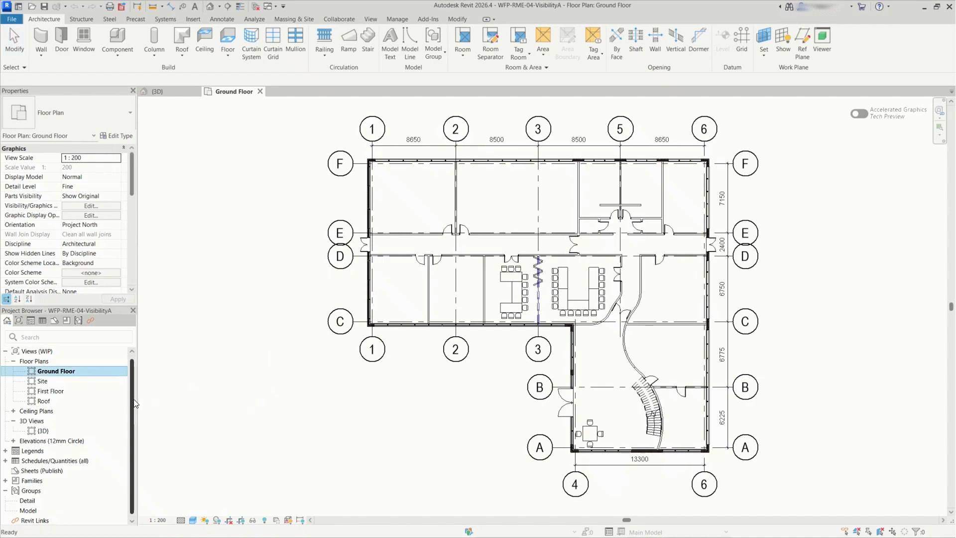
{"action": "left_click_drag", "start_coordinate": [132, 184], "coordinate": [132, 288]}
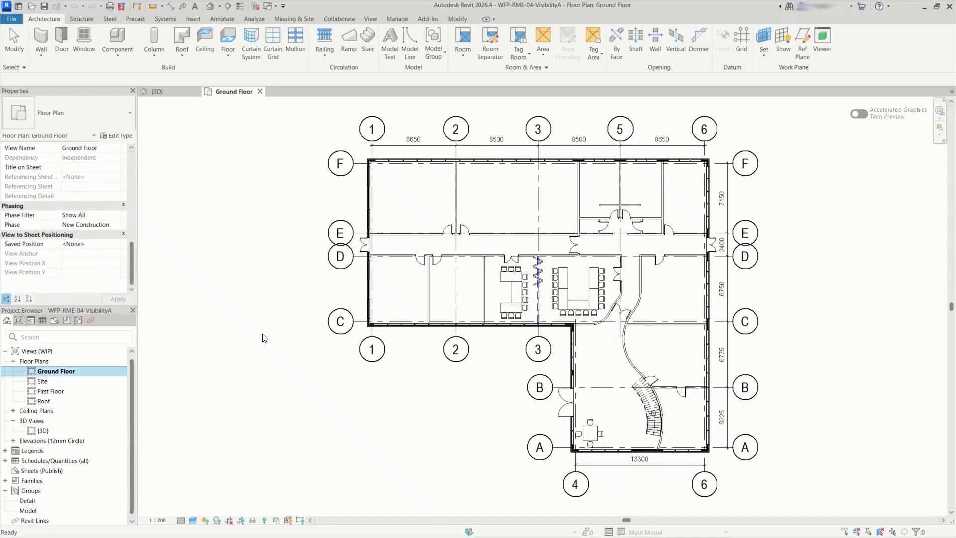
{"action": "key", "text": "v"}
{"action": "key", "text": "g"}
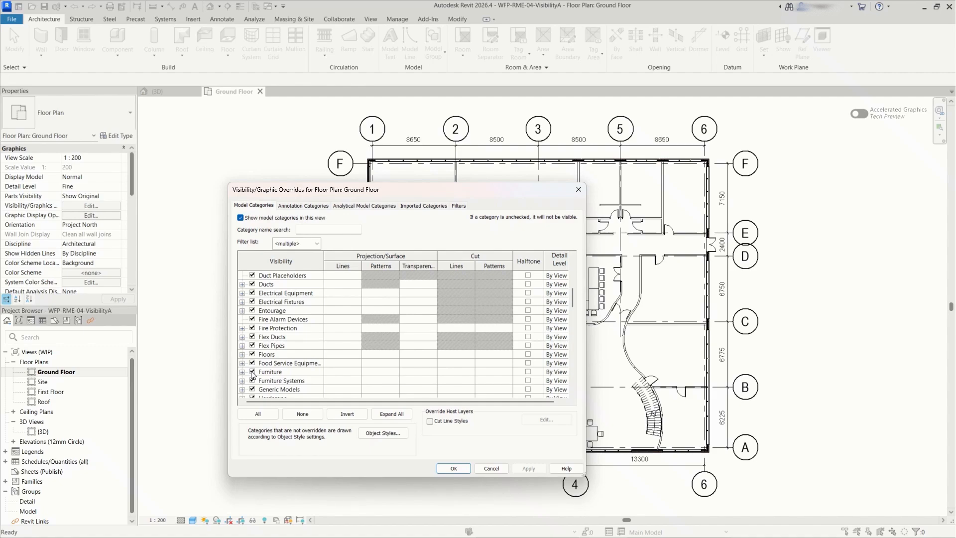
{"action": "left_click", "coordinate": [252, 372]}
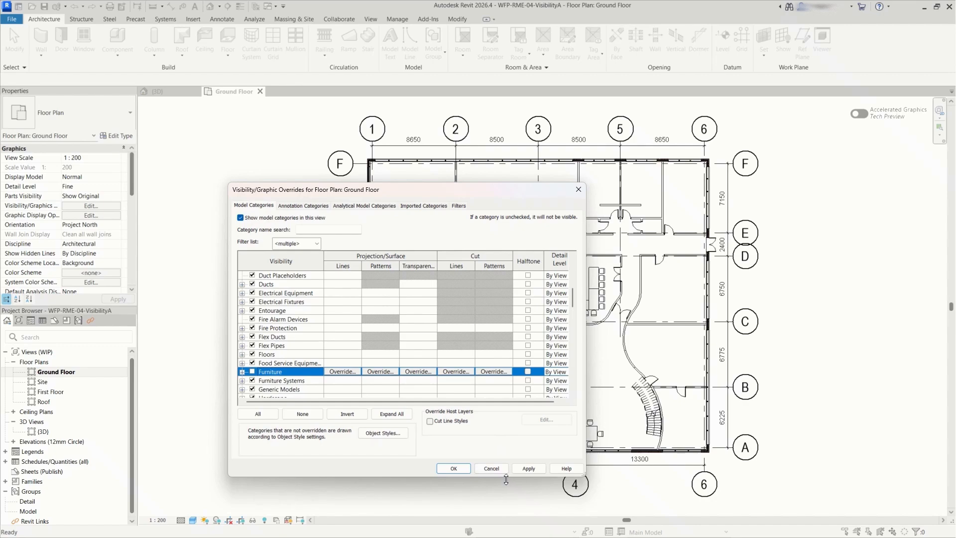
{"action": "left_click_drag", "start_coordinate": [496, 182], "coordinate": [273, 221]}
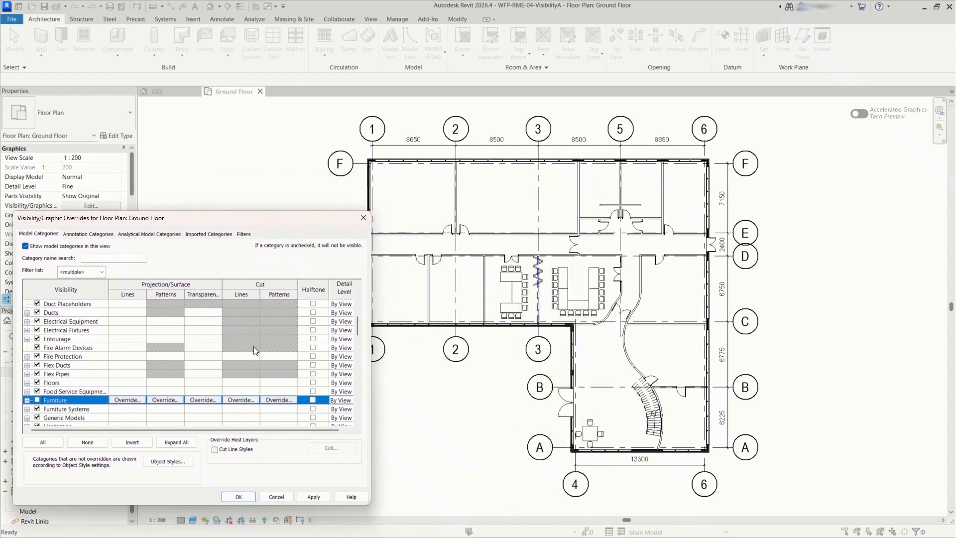
{"action": "left_click", "coordinate": [244, 497]}
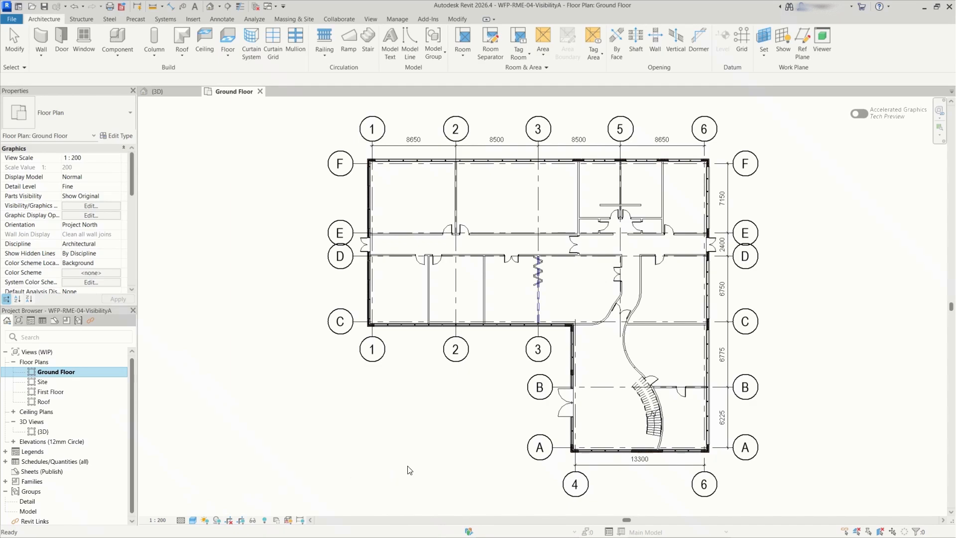
Override the graphics by element for all grids visible in the Ground Floor plan, setting their projection line color to Red.
{"action": "right_click", "coordinate": [468, 137]}
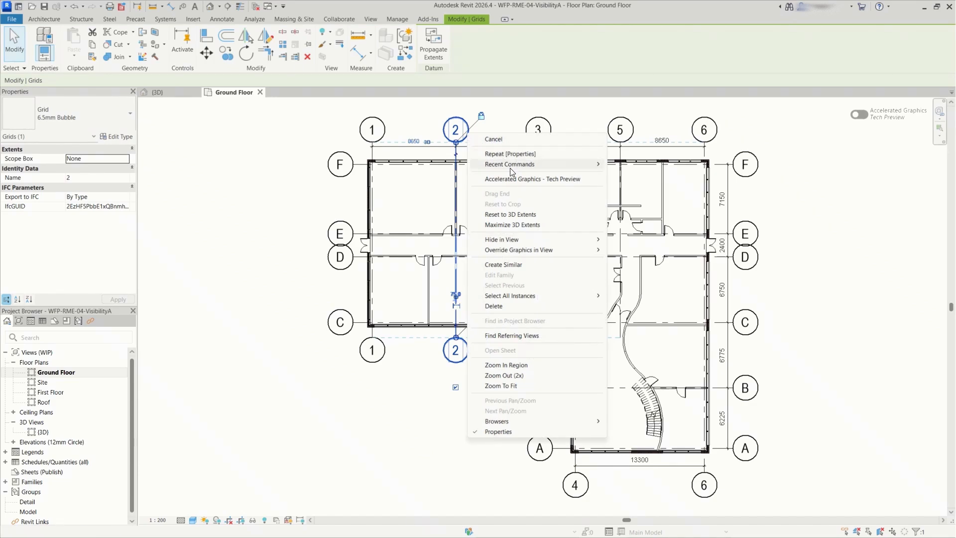
{"action": "mouse_move", "coordinate": [557, 297]}
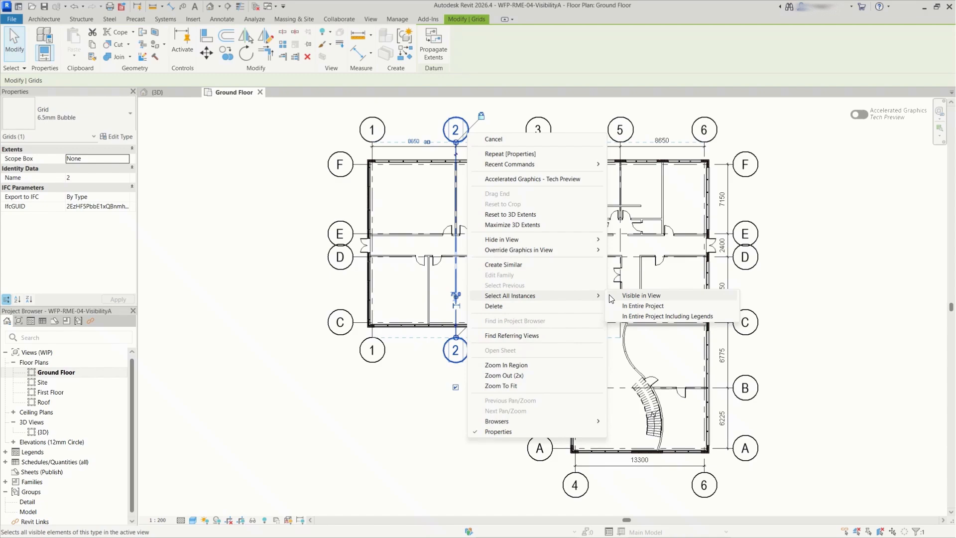
{"action": "left_click", "coordinate": [625, 296]}
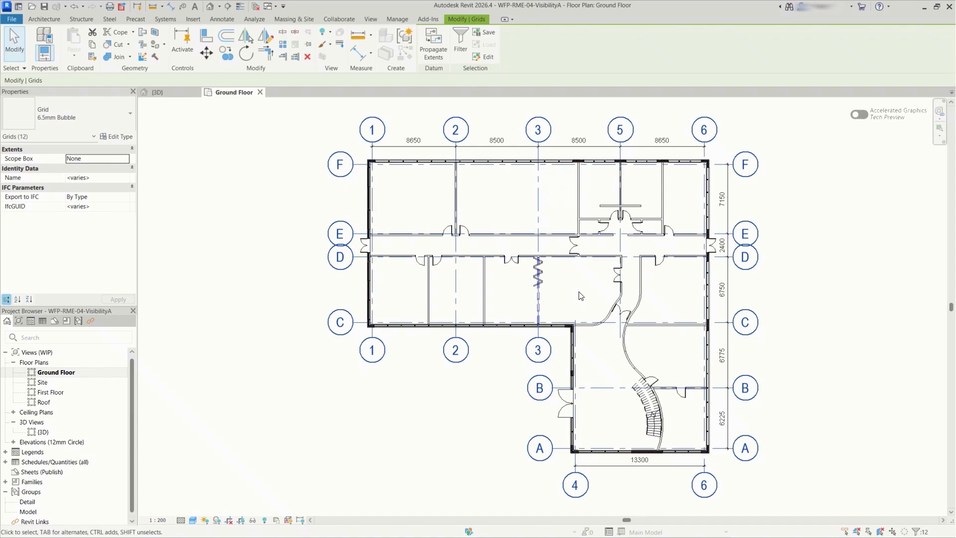
{"action": "right_click", "coordinate": [537, 335]}
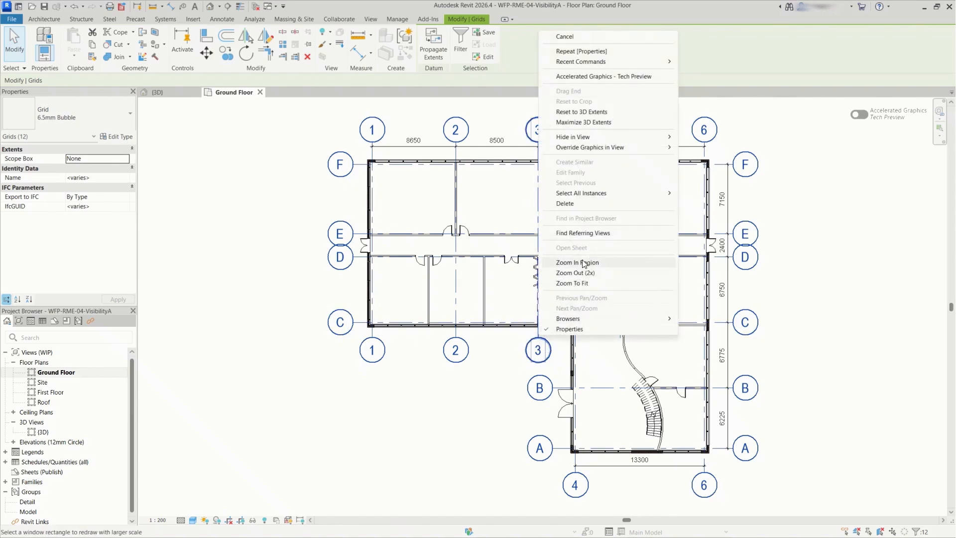
{"action": "mouse_move", "coordinate": [653, 152]}
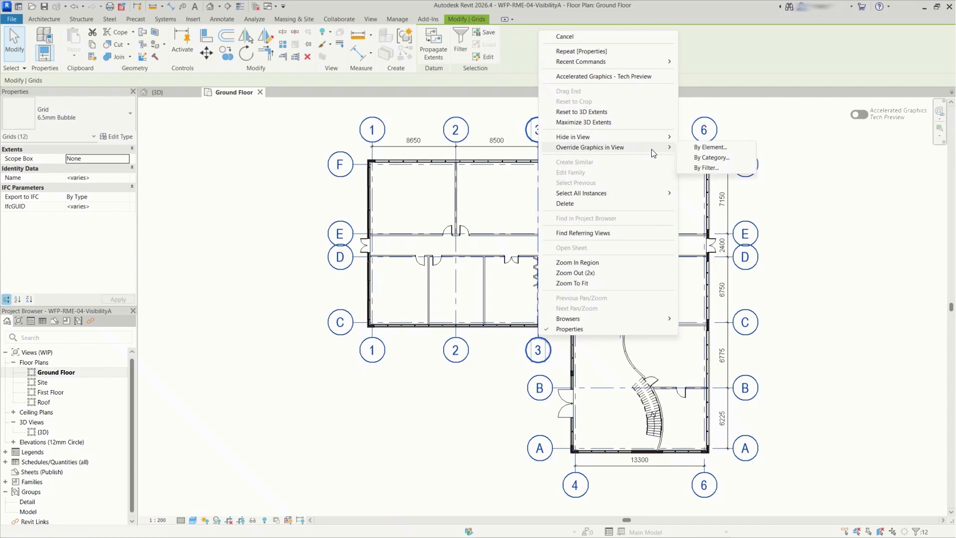
{"action": "left_click", "coordinate": [705, 149]}
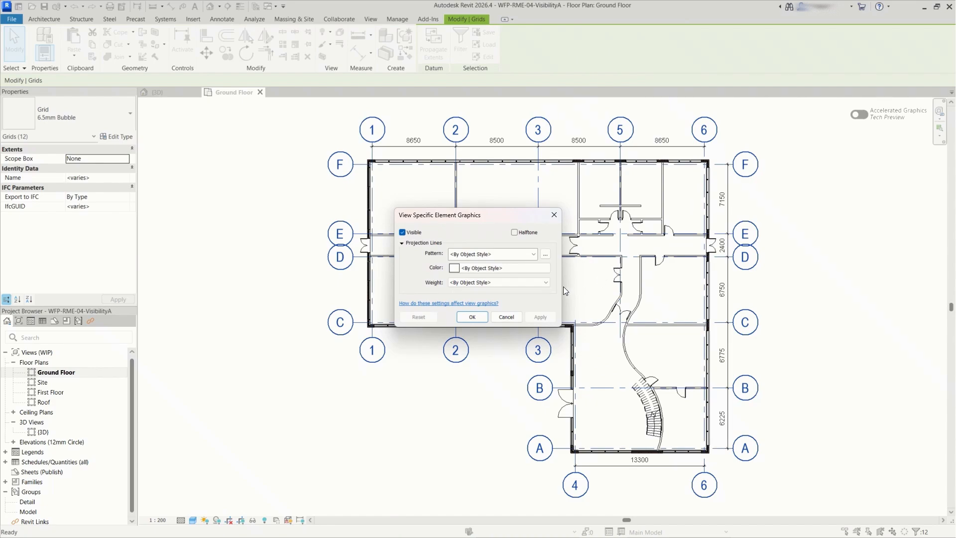
{"action": "left_click", "coordinate": [542, 267]}
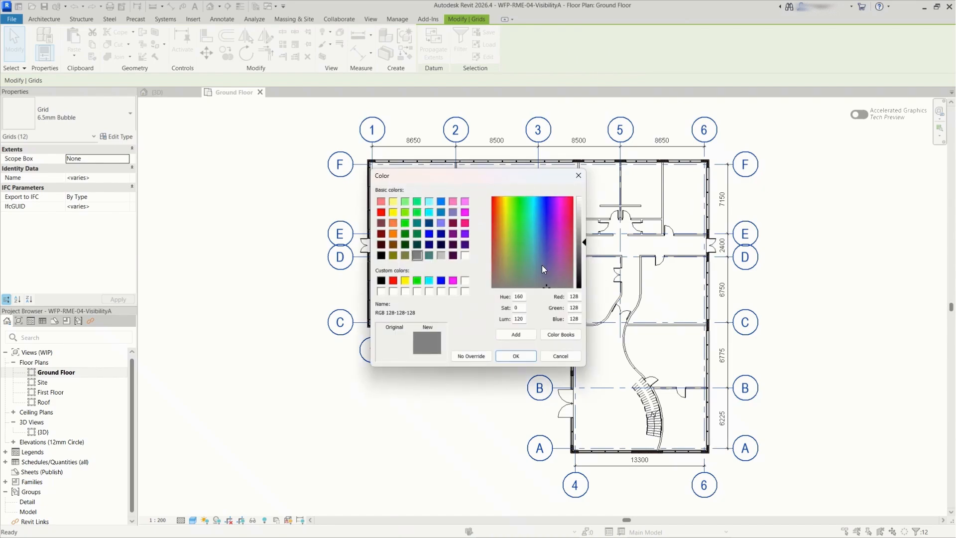
{"action": "left_click", "coordinate": [393, 280]}
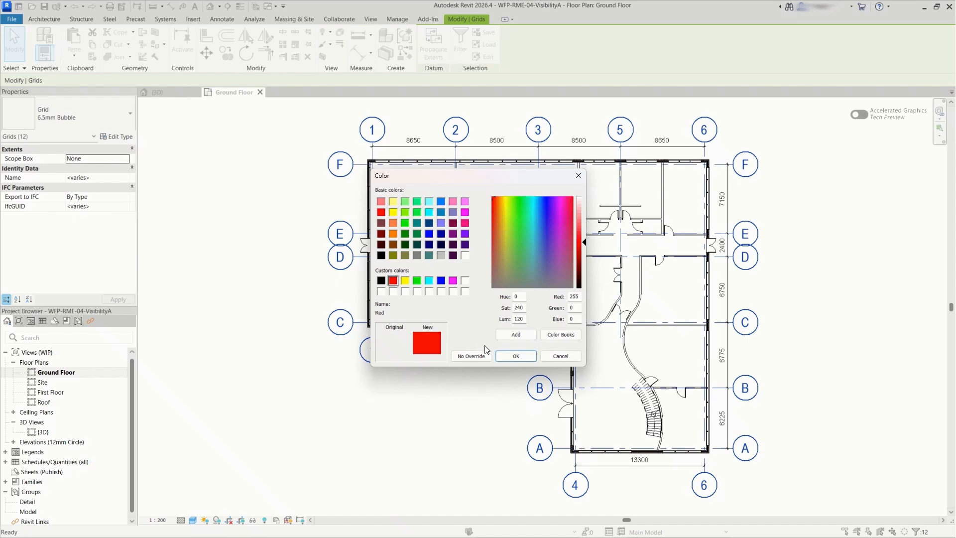
{"action": "left_click", "coordinate": [499, 355]}
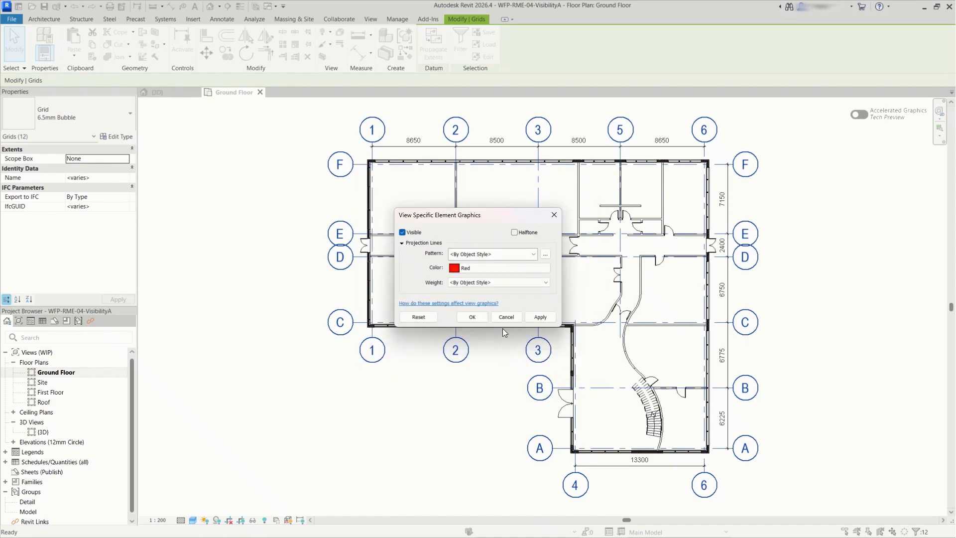
{"action": "left_click", "coordinate": [474, 316]}
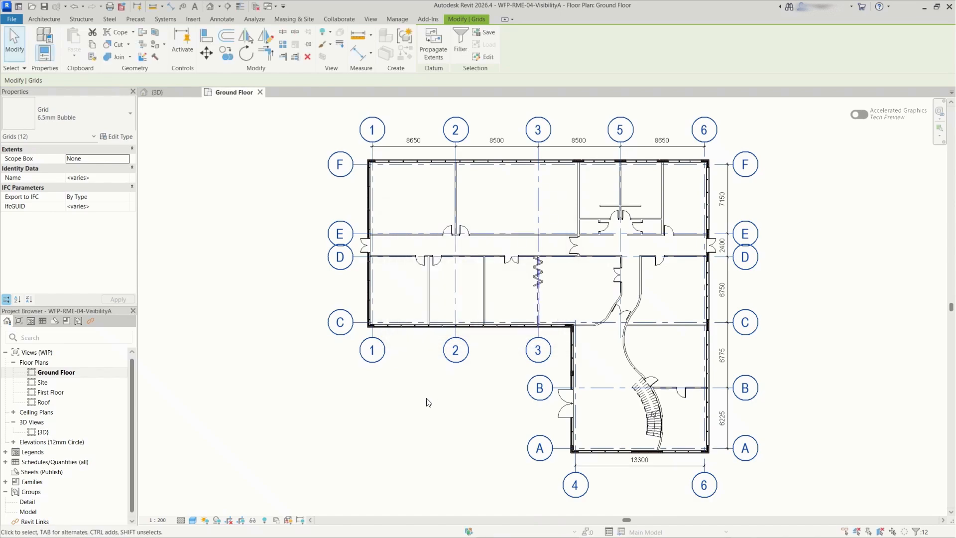
{"action": "scroll", "coordinate": [598, 199], "scroll_direction": "up", "scroll_amount": 5}
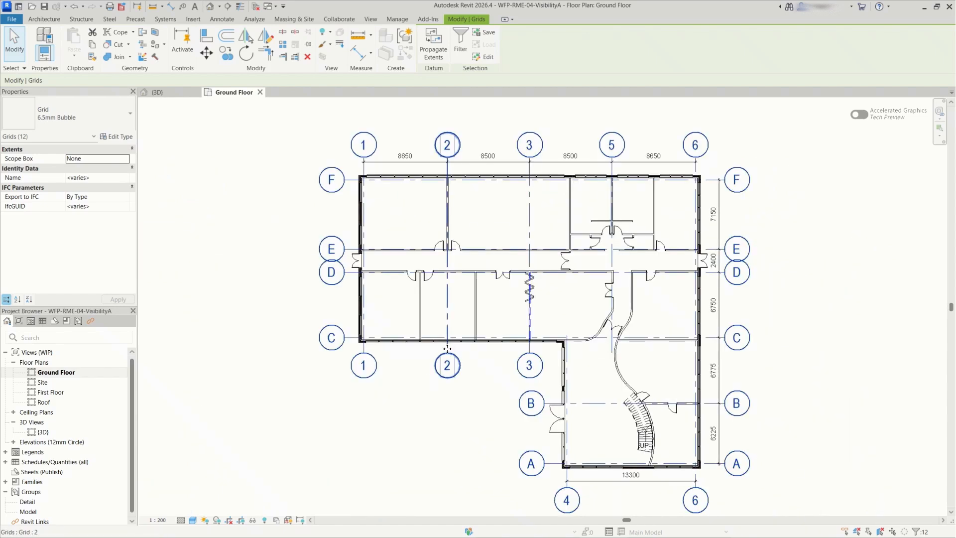
{"action": "left_click", "coordinate": [447, 348]}
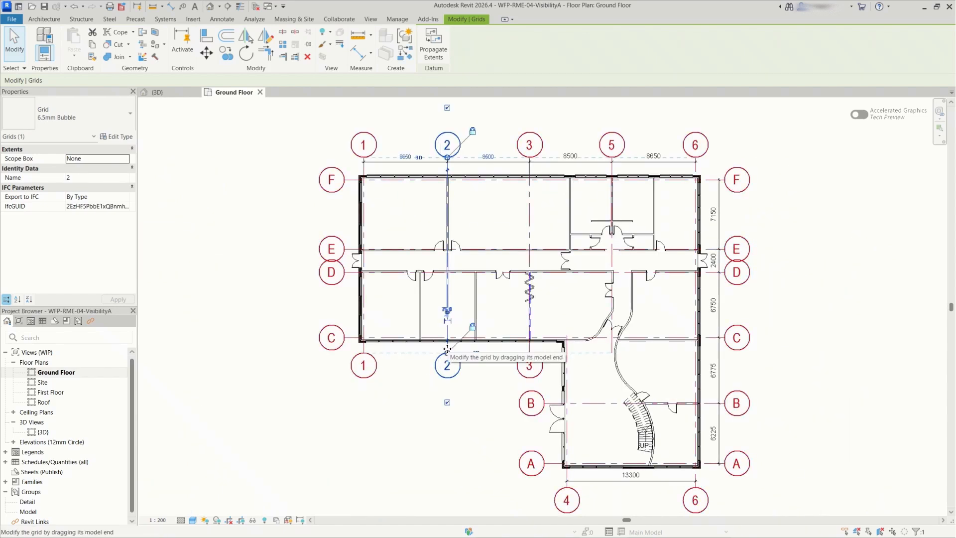
{"action": "left_click", "coordinate": [449, 439]}
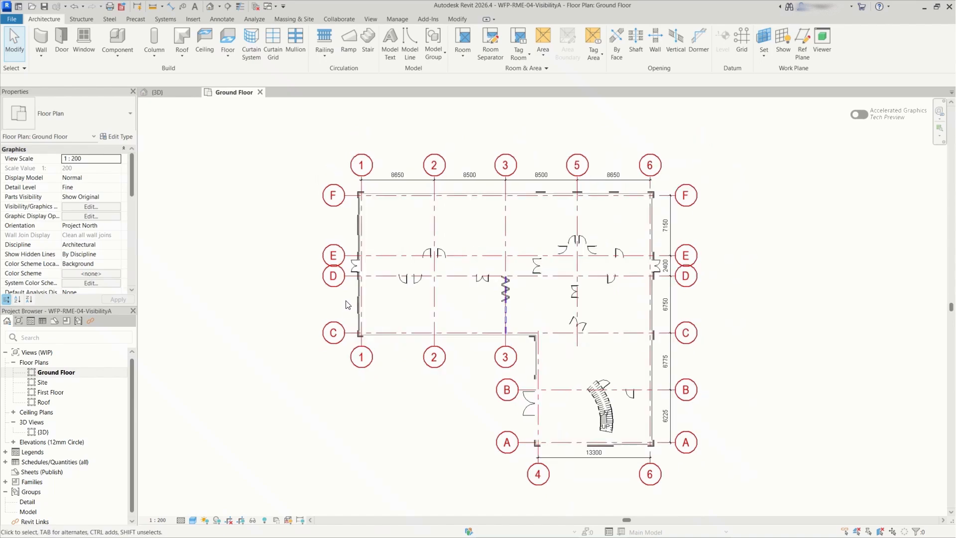
Set the Ground Floor plan's view scale to 1:100 and its detail level to Coarse.
{"action": "scroll", "coordinate": [757, 385], "scroll_direction": "up", "scroll_amount": 1}
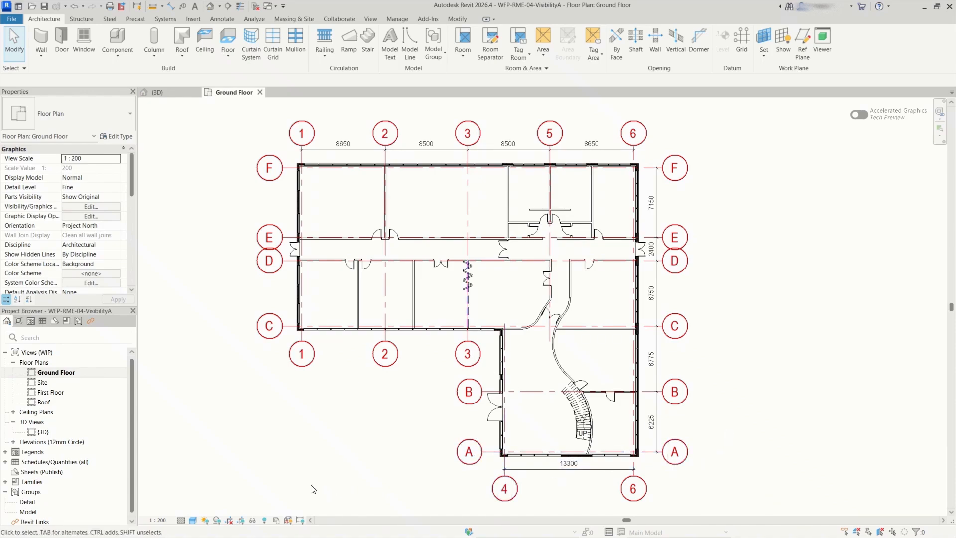
{"action": "left_click", "coordinate": [164, 519]}
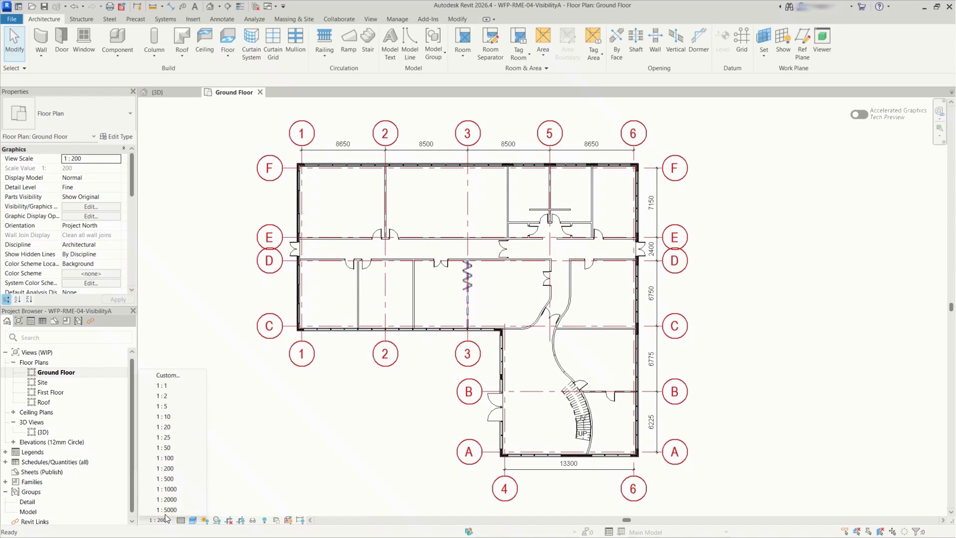
{"action": "left_click", "coordinate": [175, 460]}
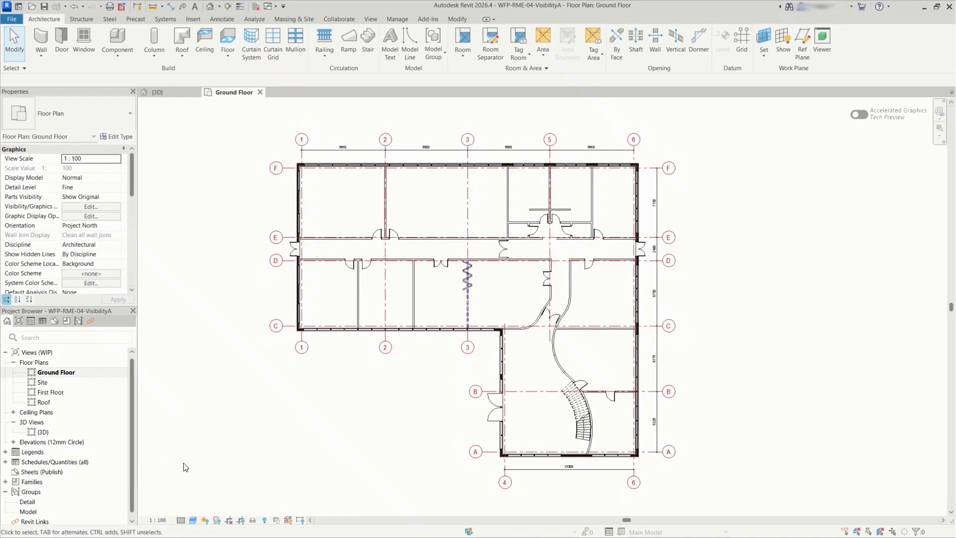
{"action": "left_click", "coordinate": [181, 520]}
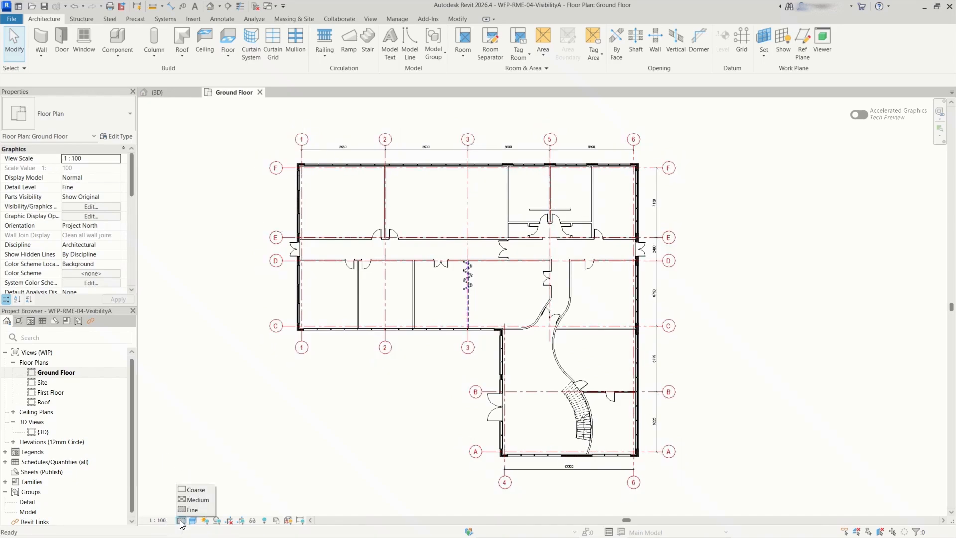
{"action": "left_click", "coordinate": [194, 489]}
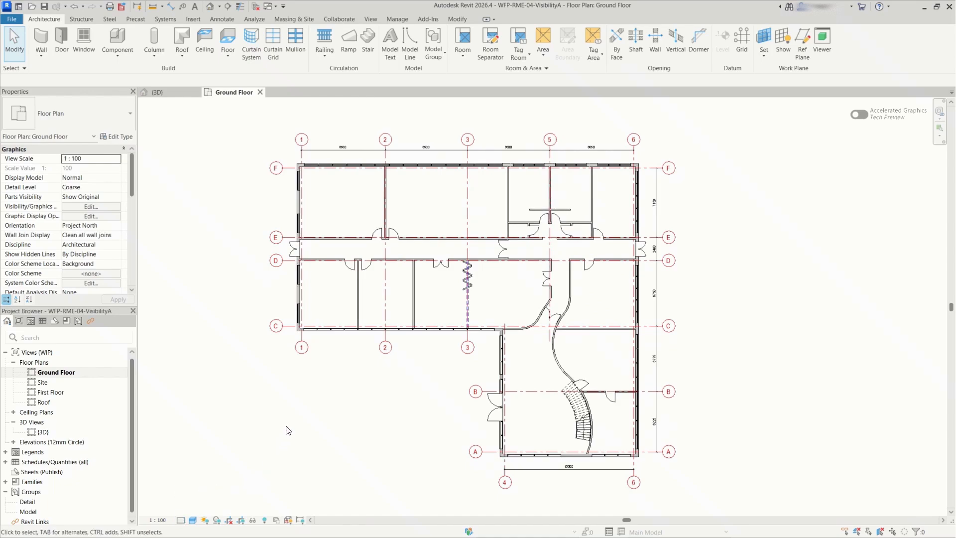
Apply Halftone to the Dimensions annotation category in the Ground Floor plan's visibility/graphic overrides.
{"action": "key", "text": "v"}
{"action": "key", "text": "g"}
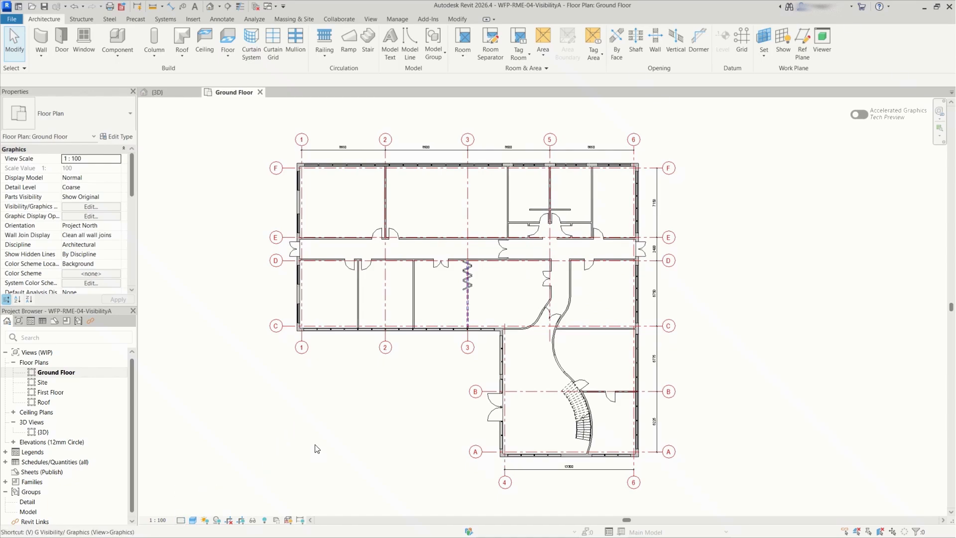
{"action": "left_click_drag", "start_coordinate": [223, 219], "coordinate": [363, 212]}
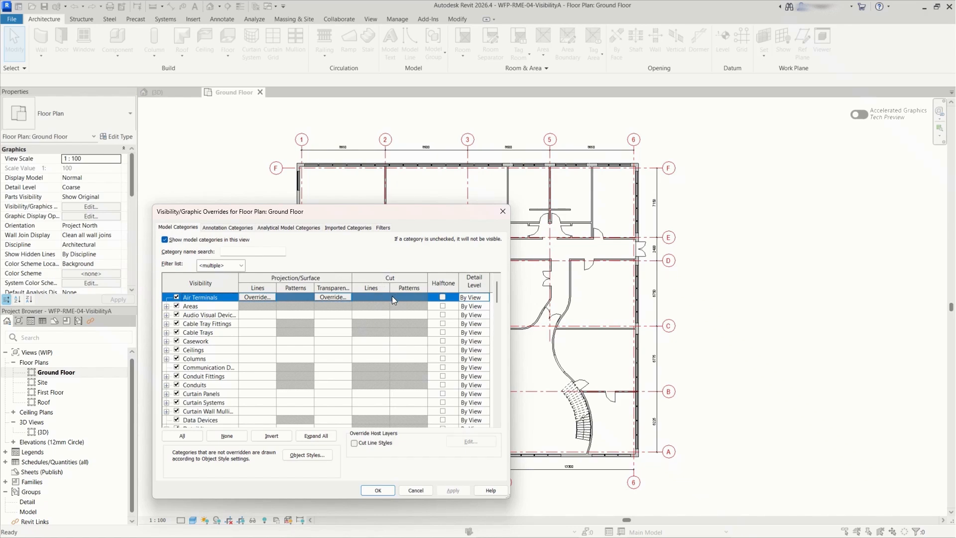
{"action": "left_click", "coordinate": [235, 228]}
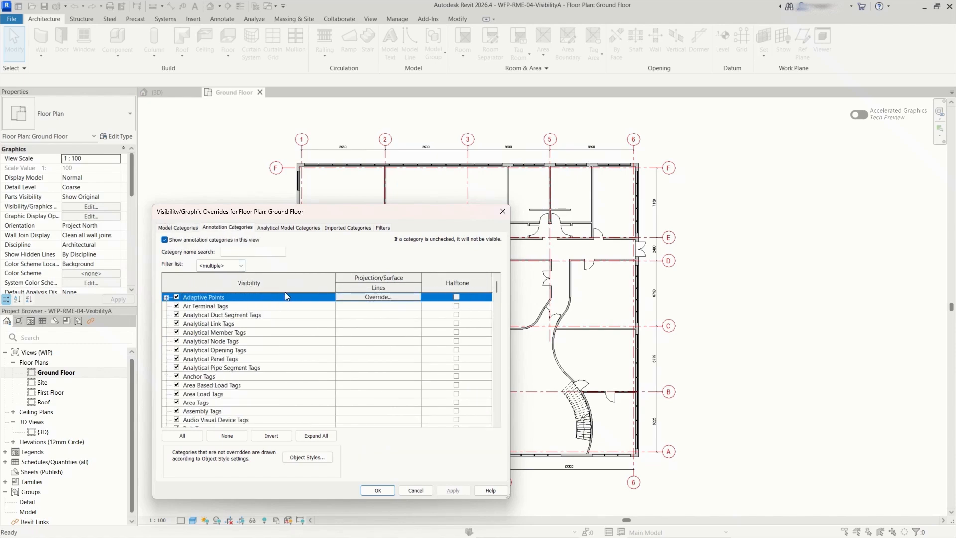
{"action": "scroll", "coordinate": [214, 368], "scroll_direction": "down", "scroll_amount": 4}
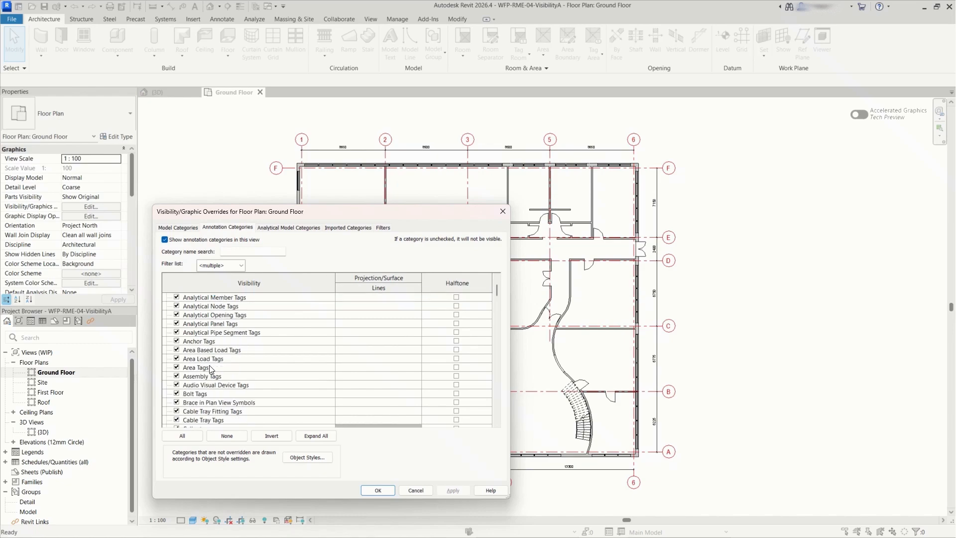
{"action": "scroll", "coordinate": [211, 368], "scroll_direction": "down", "scroll_amount": 4}
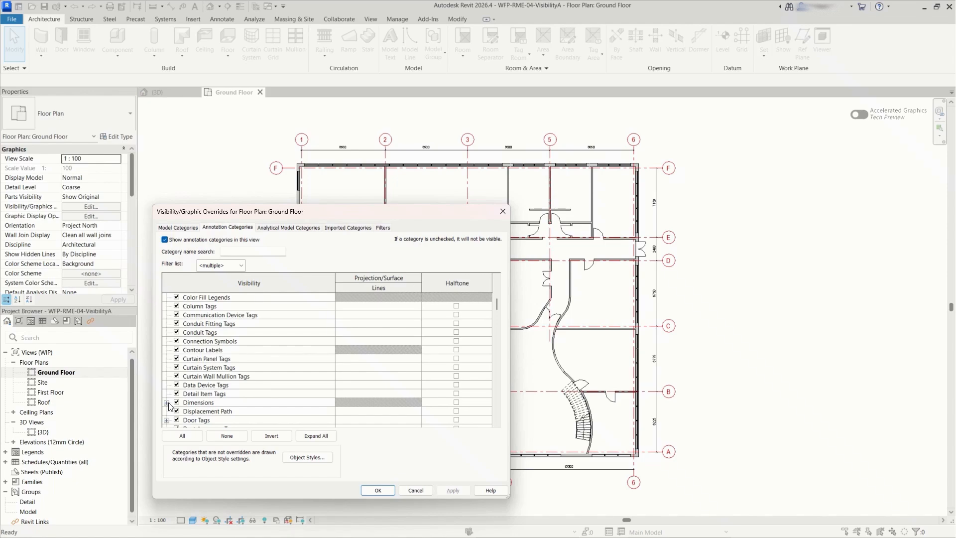
{"action": "left_click", "coordinate": [202, 407]}
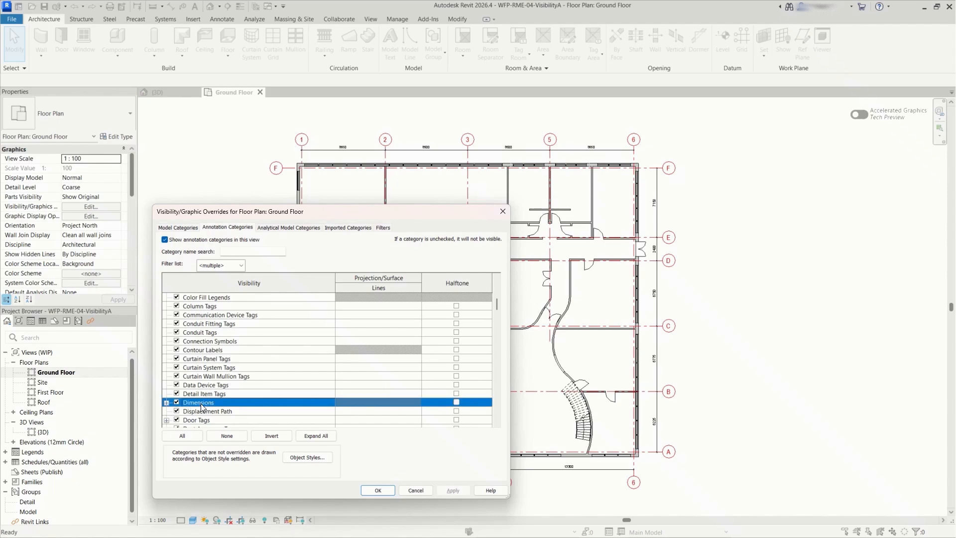
{"action": "left_click", "coordinate": [456, 403]}
{"action": "left_click", "coordinate": [457, 402]}
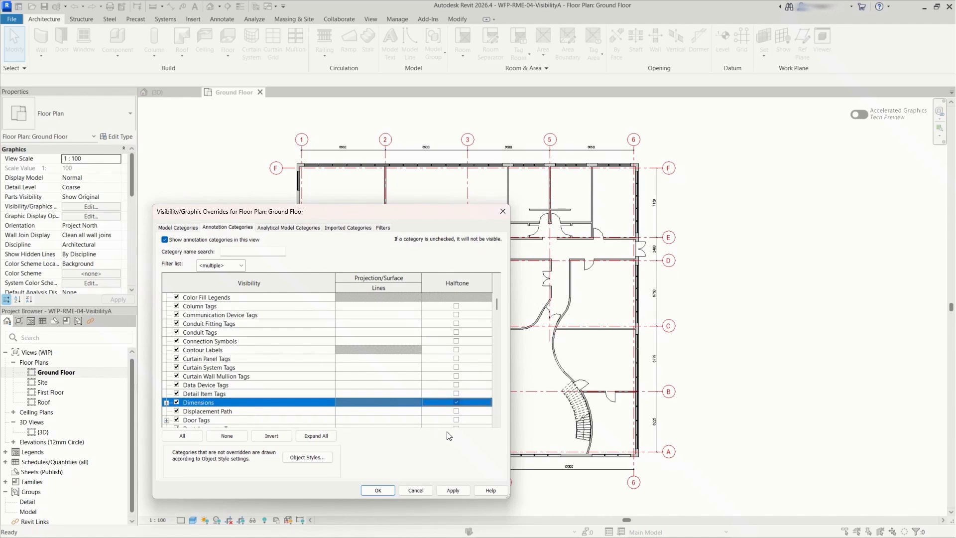
{"action": "left_click", "coordinate": [384, 491]}
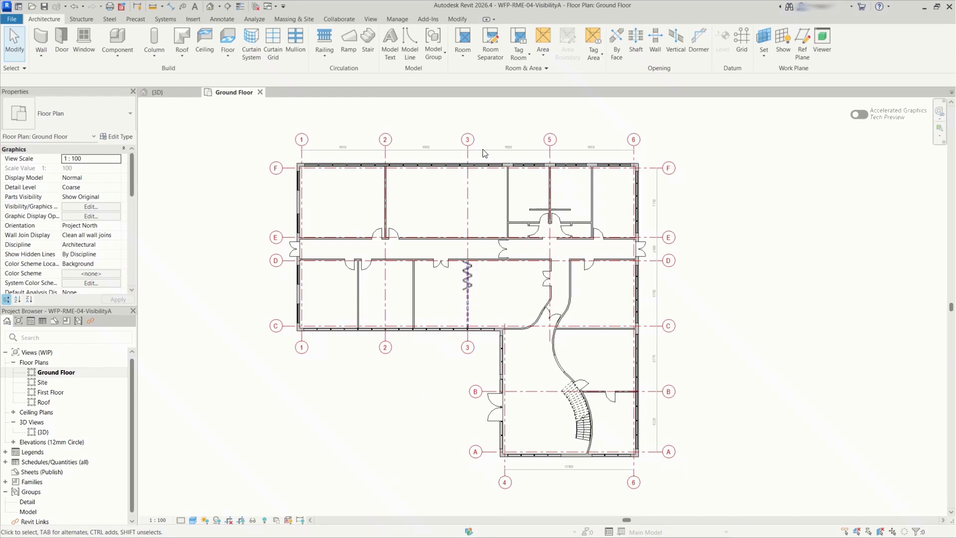
Create a view template named WF Floorplan from the Ground Floor plan's current view settings.
{"action": "left_click", "coordinate": [371, 19]}
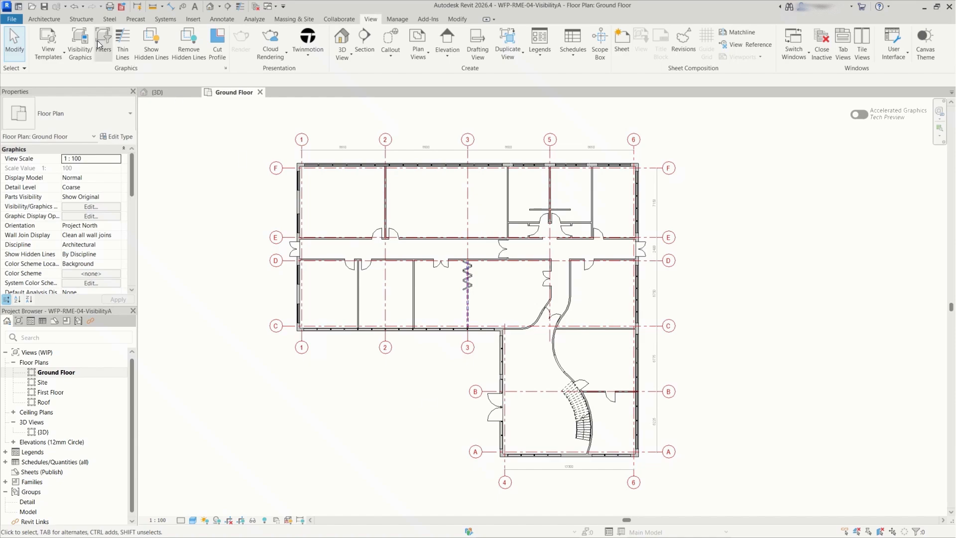
{"action": "left_click", "coordinate": [47, 39]}
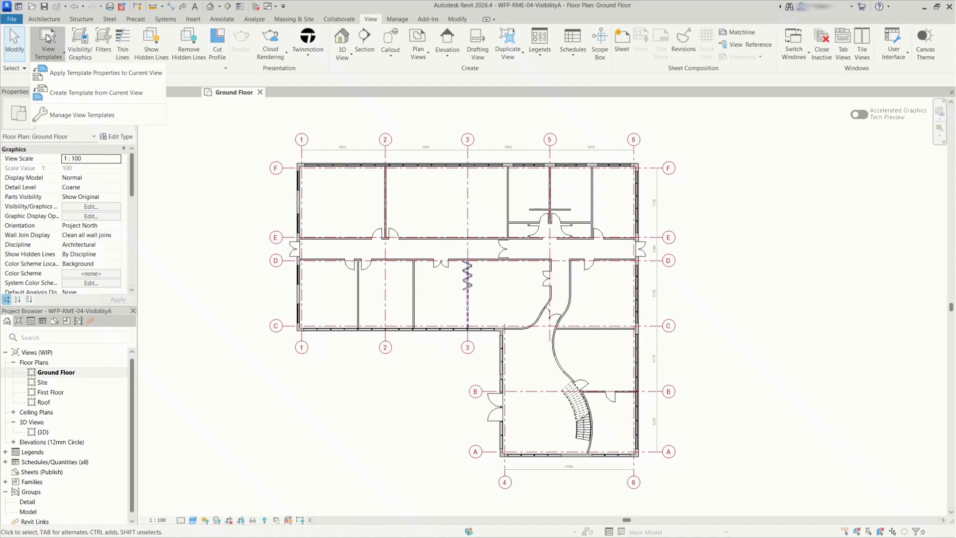
{"action": "left_click", "coordinate": [106, 94]}
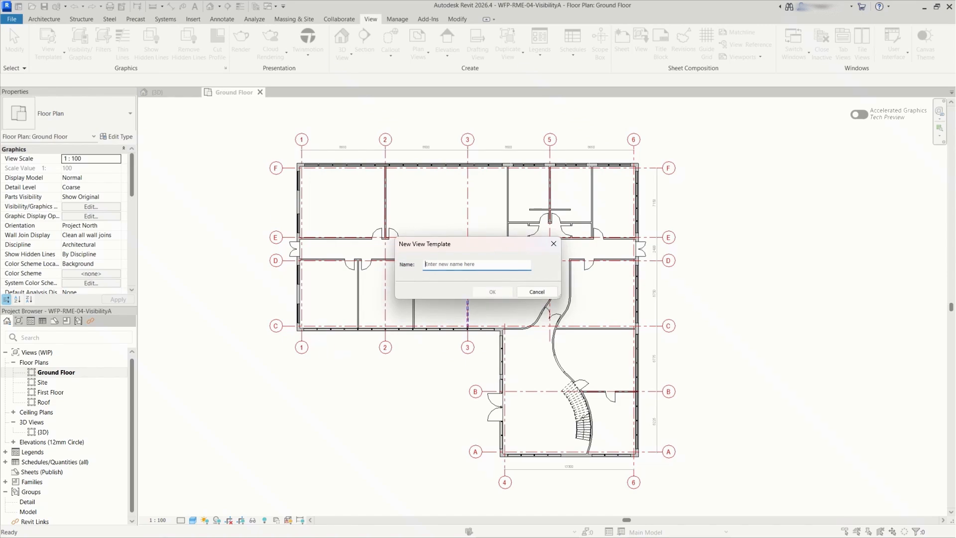
{"action": "type", "text": "WF"}
{"action": "type", "text": "Floorplan"}
{"action": "left_click", "coordinate": [481, 293]}
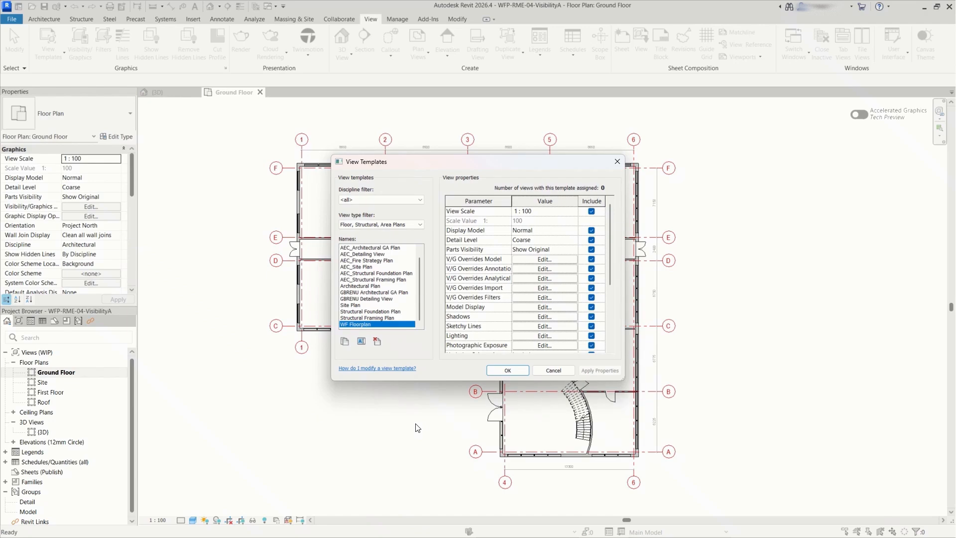
{"action": "left_click", "coordinate": [506, 370]}
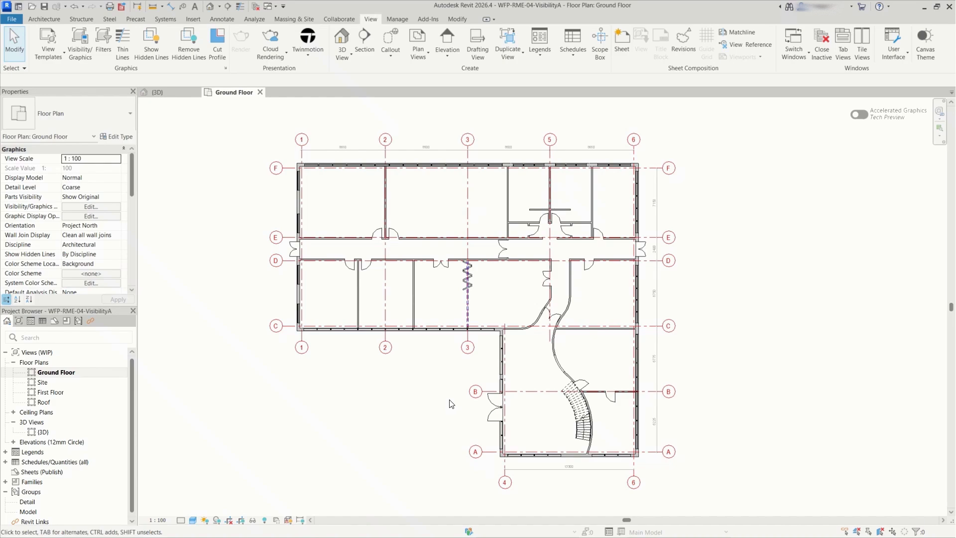
Open the First Floor plan and apply the WF Floorplan view template's properties to it.
{"action": "left_click", "coordinate": [56, 394]}
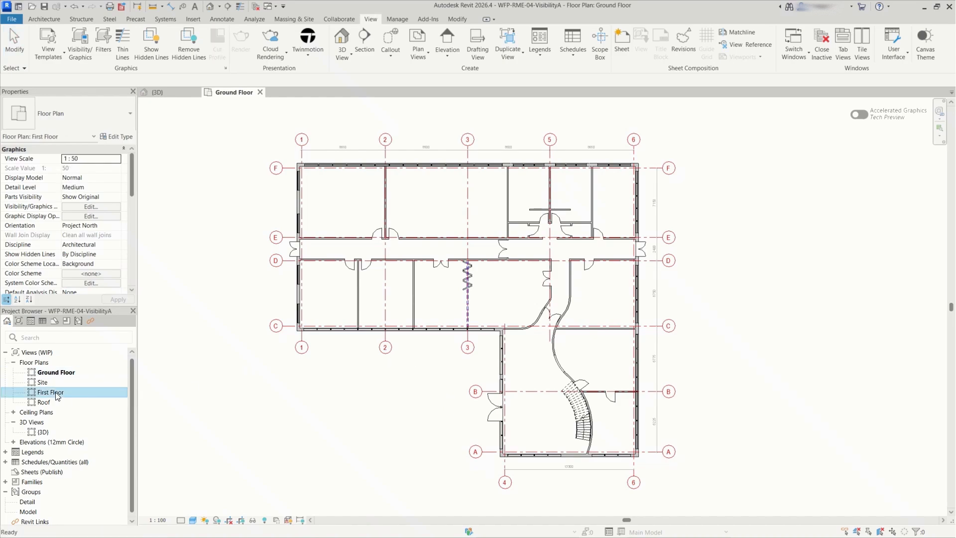
{"action": "double_click", "coordinate": [56, 392]}
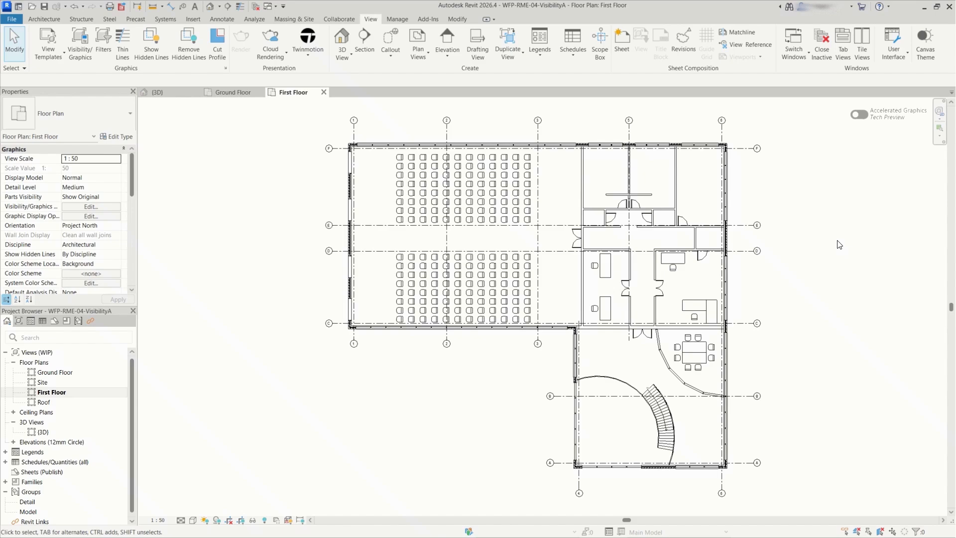
{"action": "left_click", "coordinate": [47, 47]}
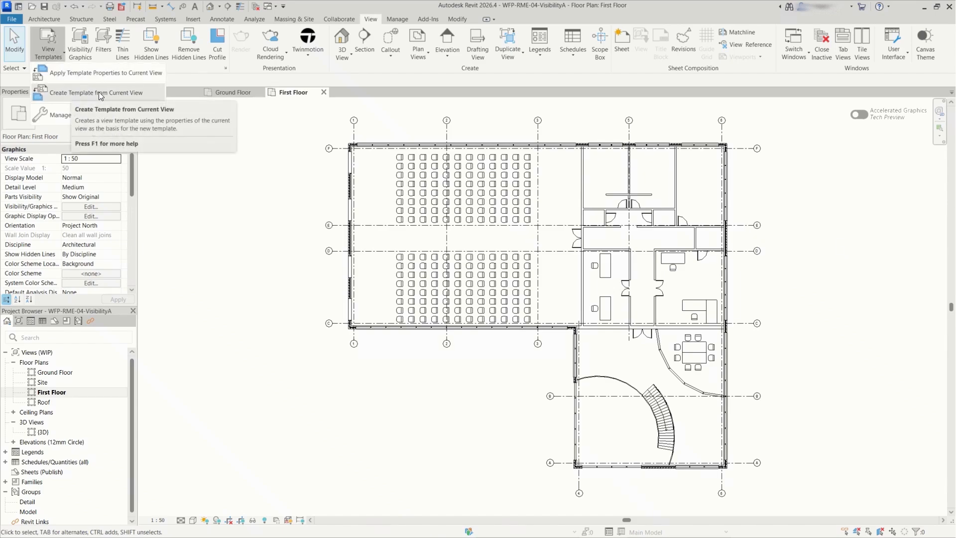
{"action": "left_click", "coordinate": [125, 75]}
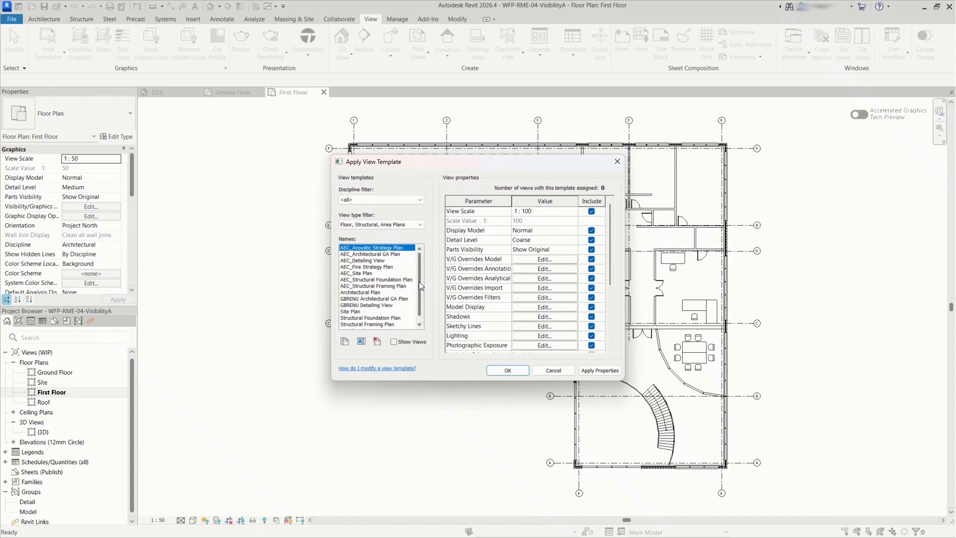
{"action": "left_click_drag", "start_coordinate": [419, 282], "coordinate": [419, 305]}
{"action": "left_click", "coordinate": [365, 324]}
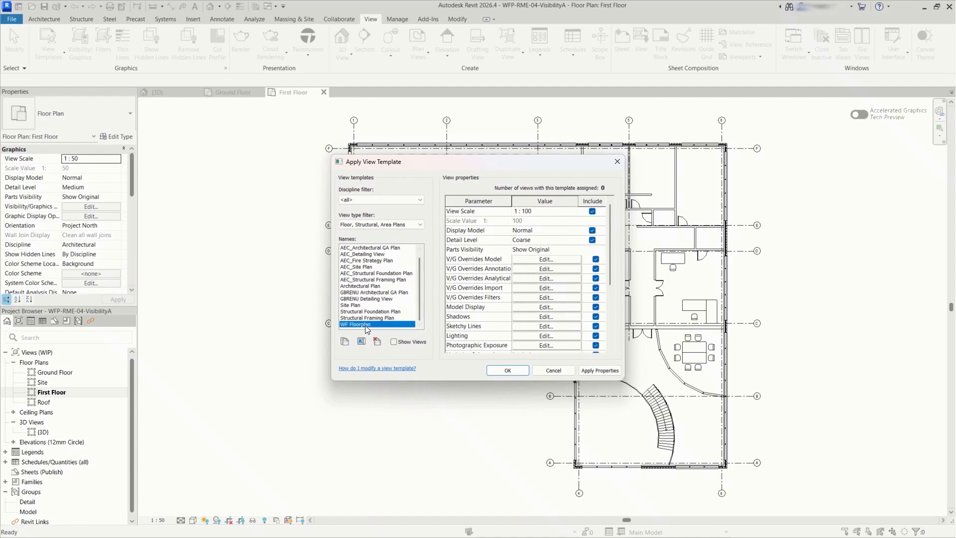
{"action": "left_click", "coordinate": [499, 370]}
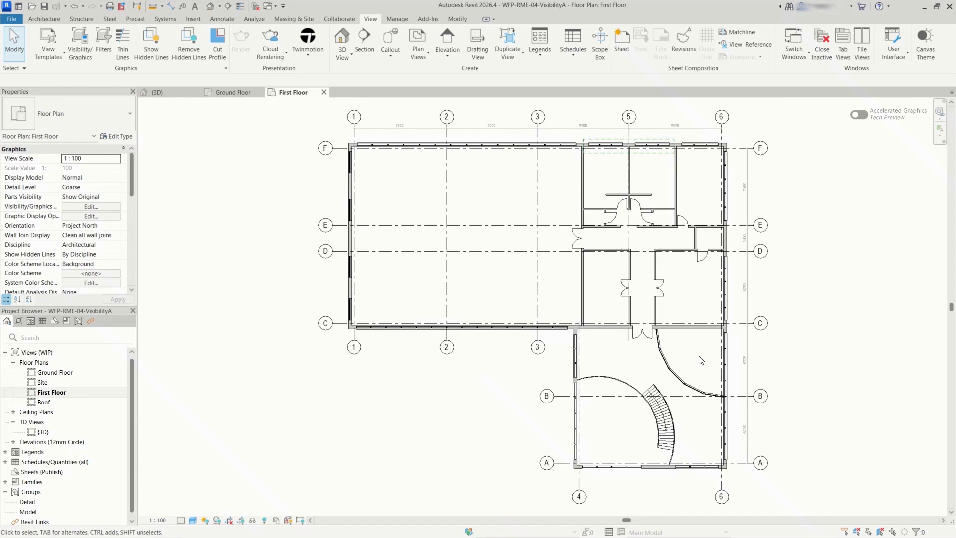
{"action": "scroll", "coordinate": [766, 363], "scroll_direction": "up", "scroll_amount": 4}
{"action": "scroll", "coordinate": [779, 374], "scroll_direction": "down", "scroll_amount": 3}
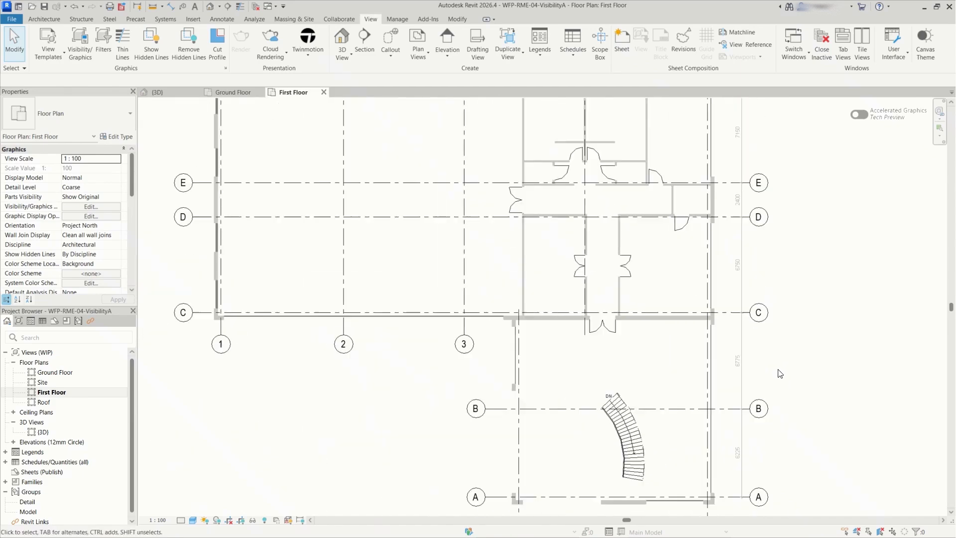
{"action": "scroll", "coordinate": [780, 373], "scroll_direction": "down", "scroll_amount": 2}
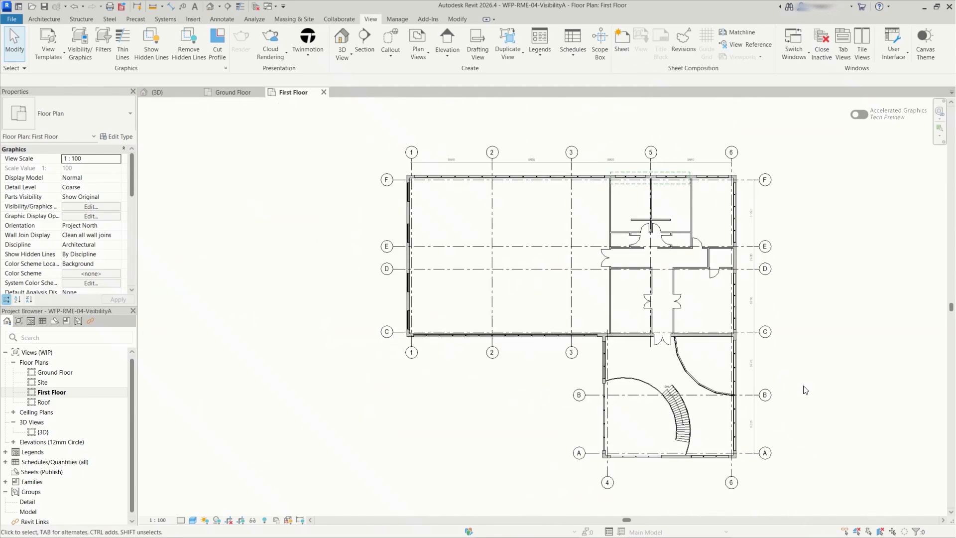
{"action": "middle_click_drag", "start_coordinate": [805, 390], "coordinate": [747, 390]}
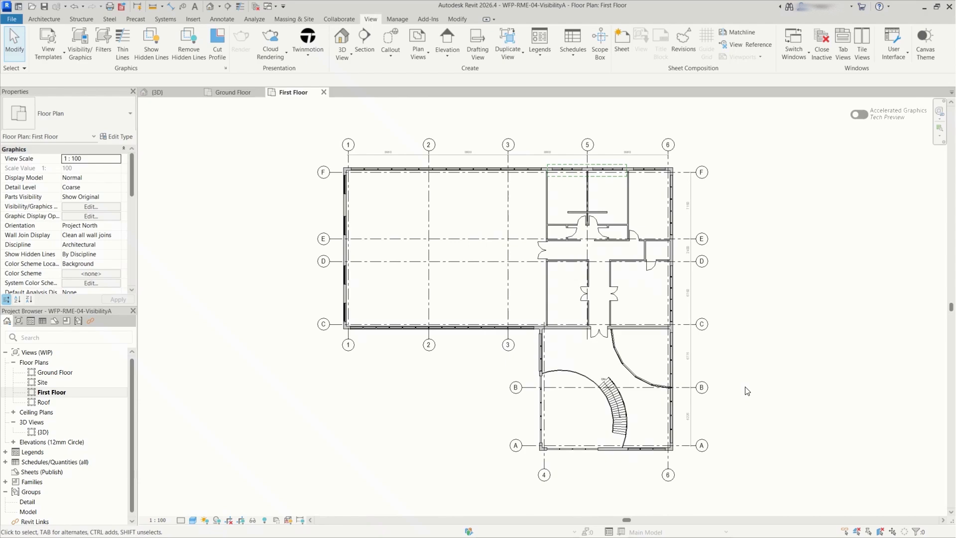